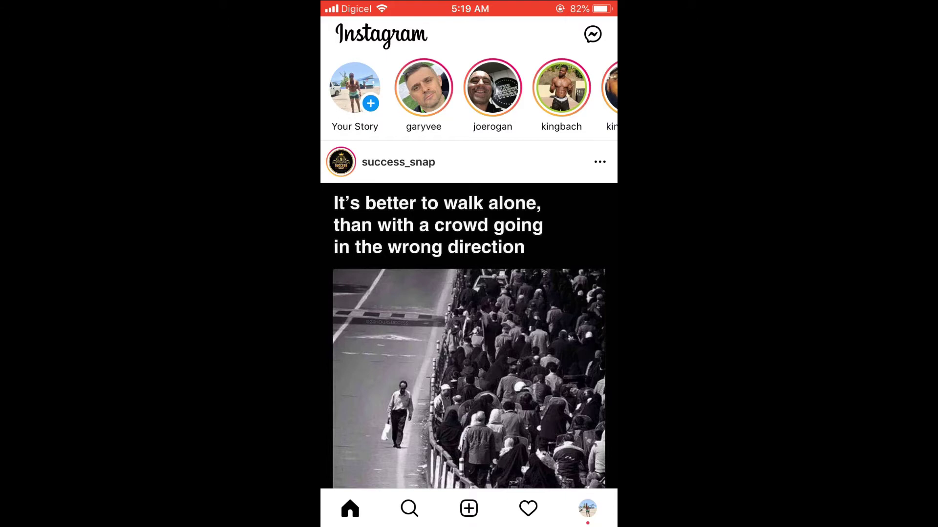
- Swipe right from the feed to open the Story camera
drag(366, 330, 586, 330)
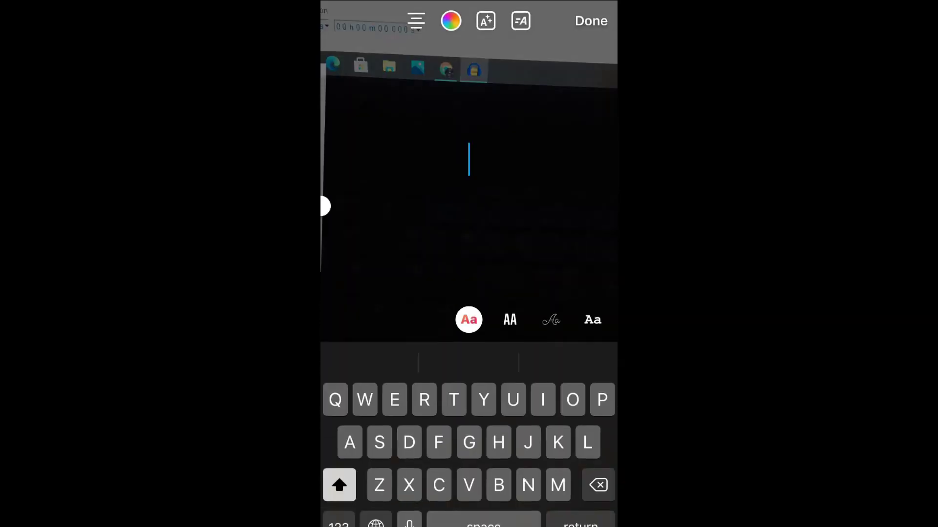
text(T)
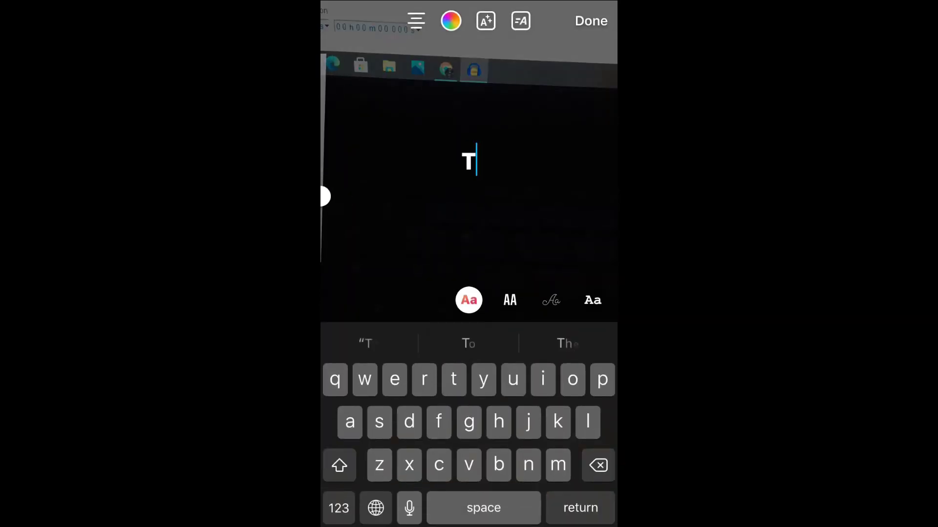
text(est)
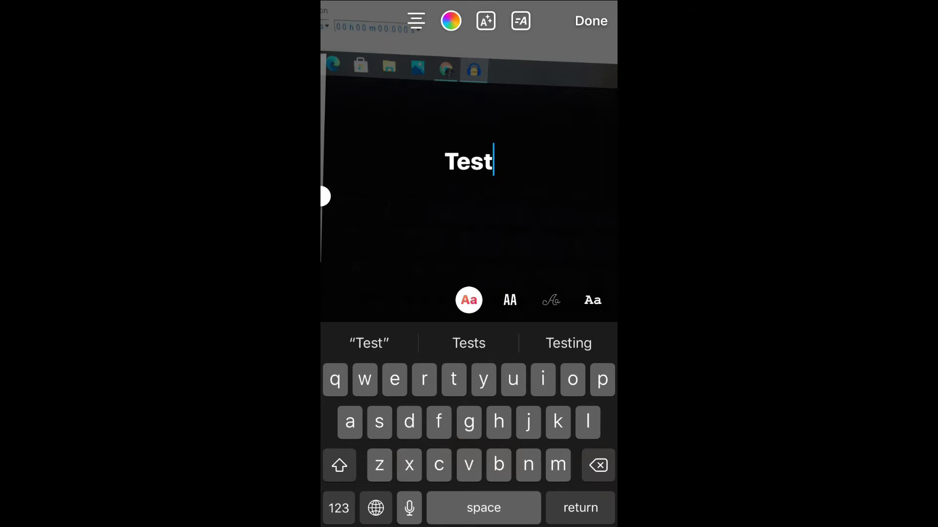
- Add a background box behind the Test text
click(486, 21)
- Show the text colour palette and try blue, green, yellow, orange, pink and purple
click(450, 20)
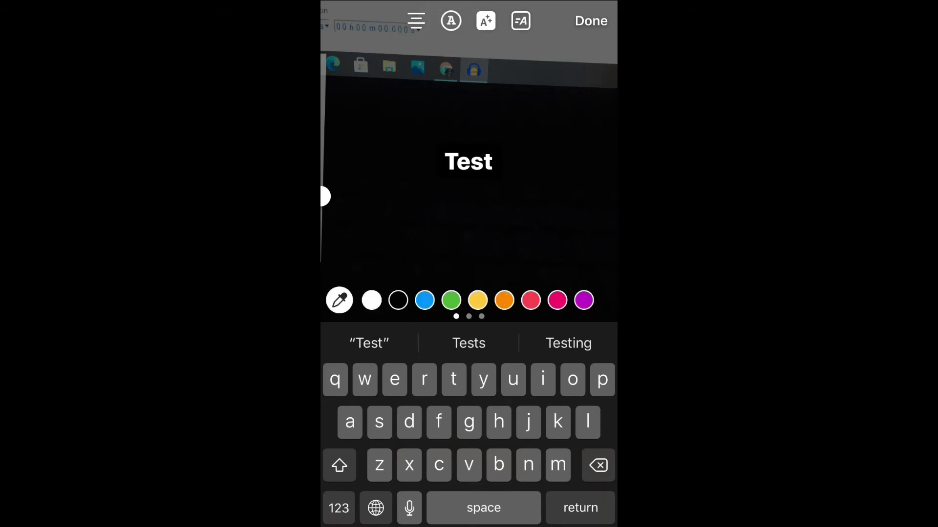
click(425, 300)
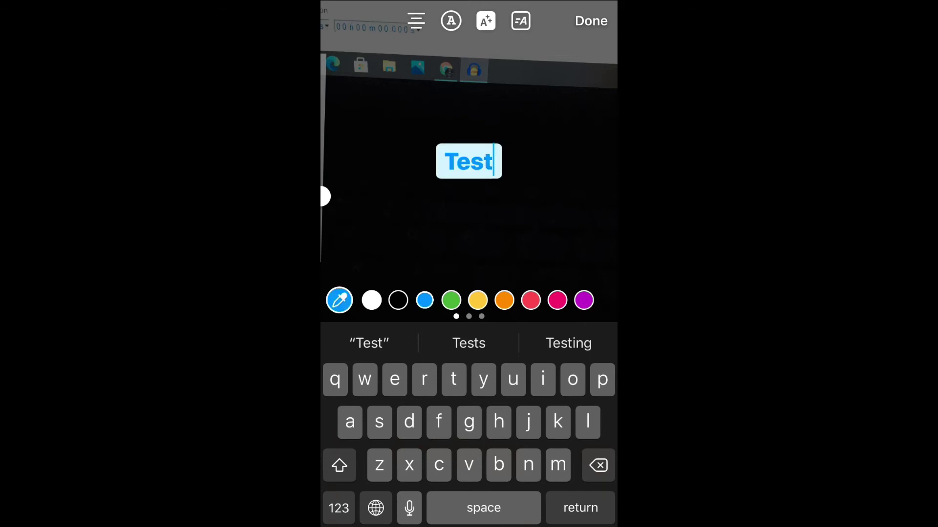
click(452, 301)
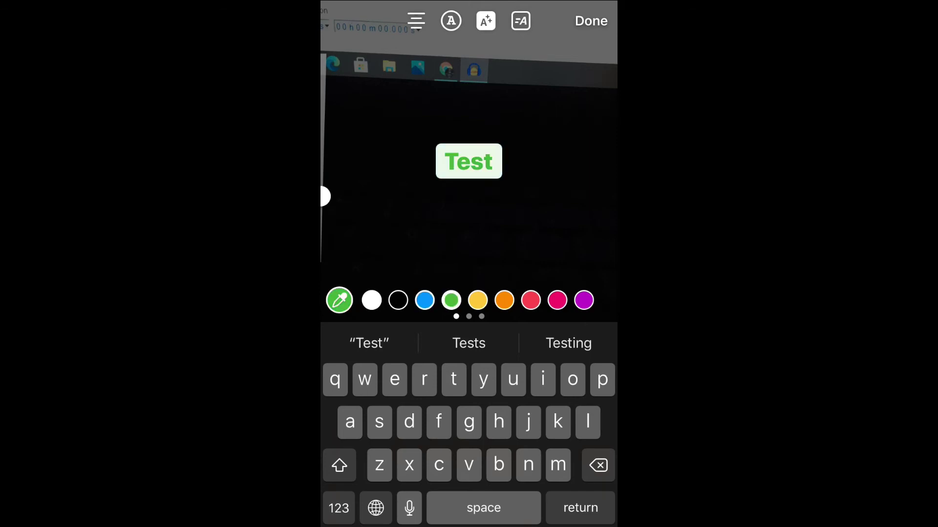
click(477, 301)
click(504, 301)
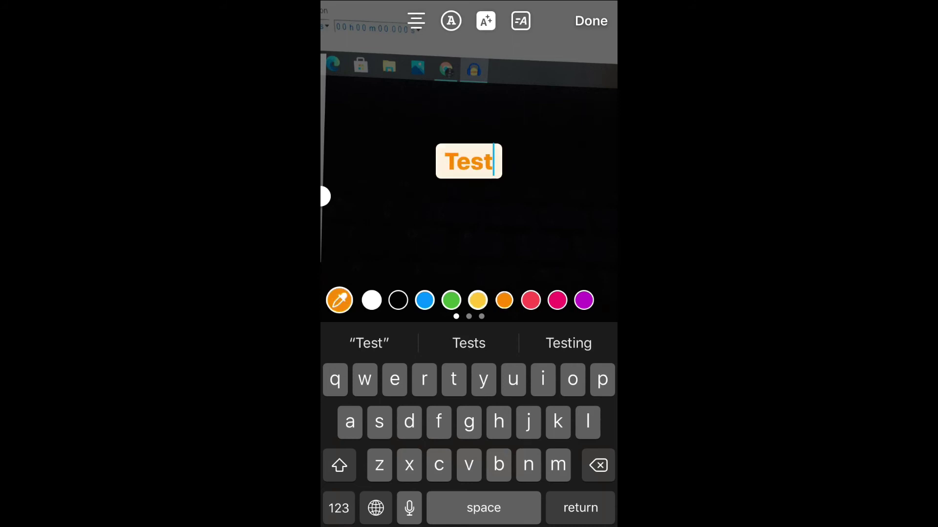
click(557, 300)
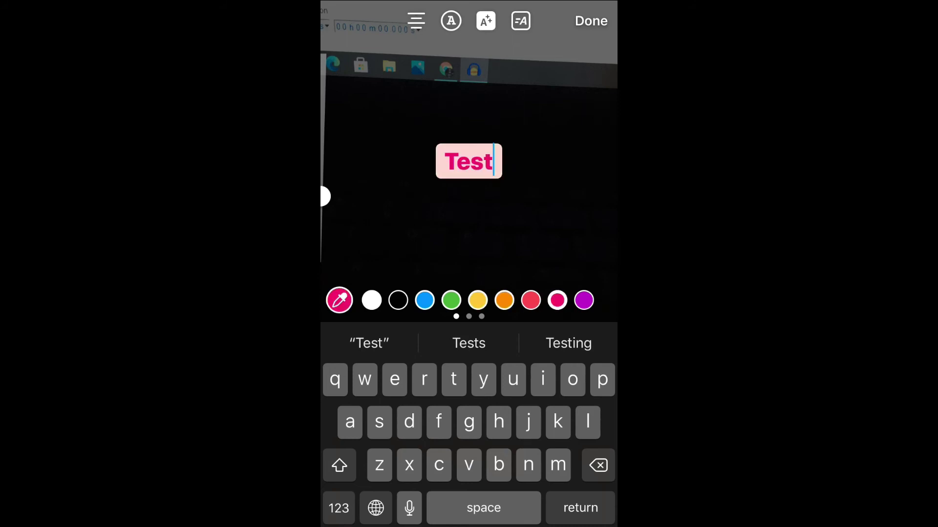
click(584, 301)
drag(557, 300, 381, 301)
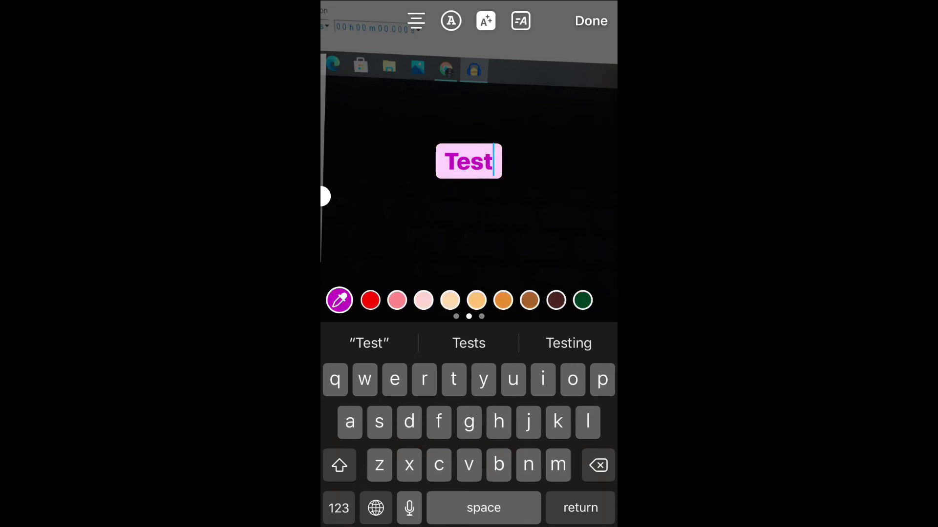
- Try red, light pink, cream, brown, dark green and white, then settle on light grey
click(370, 300)
click(396, 300)
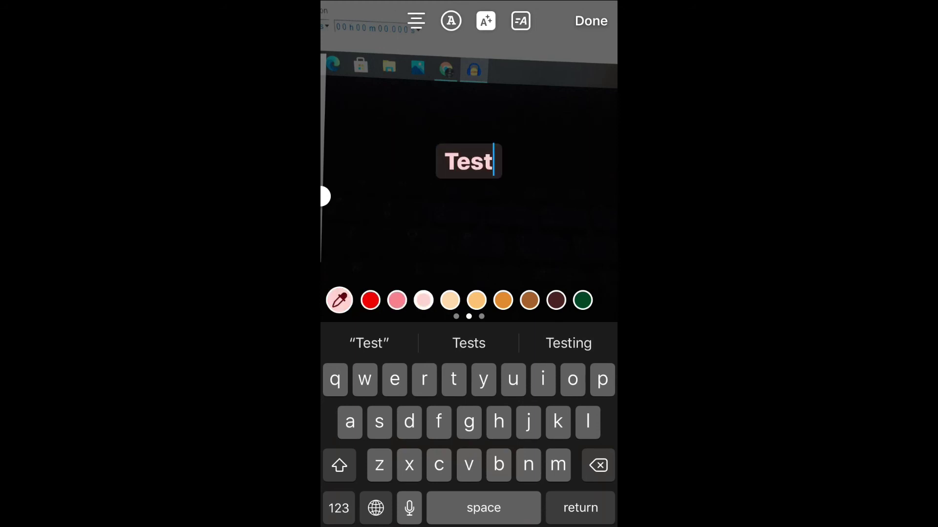
click(450, 301)
click(503, 300)
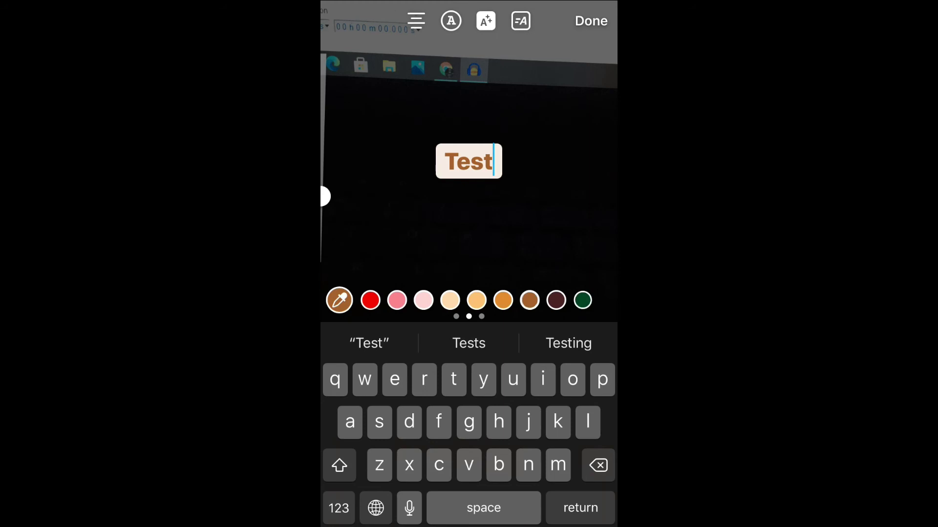
click(583, 301)
drag(572, 301, 366, 300)
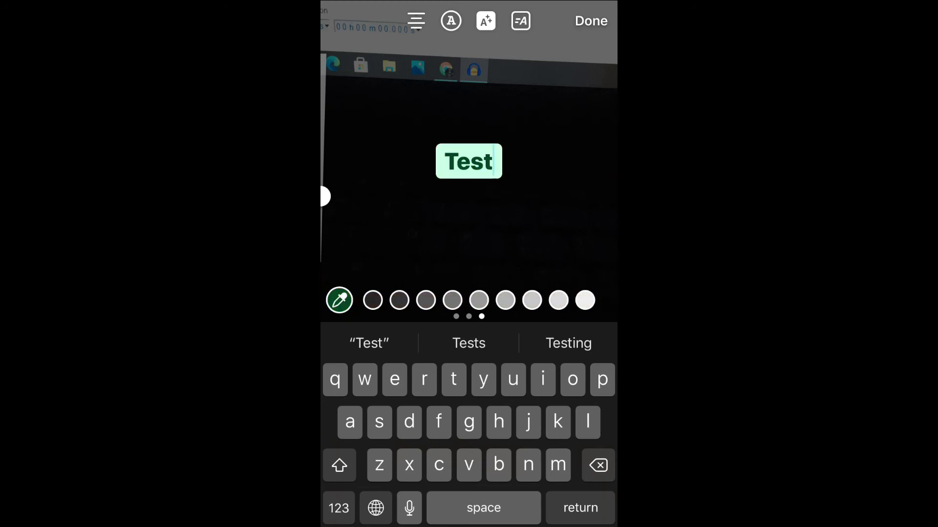
click(585, 300)
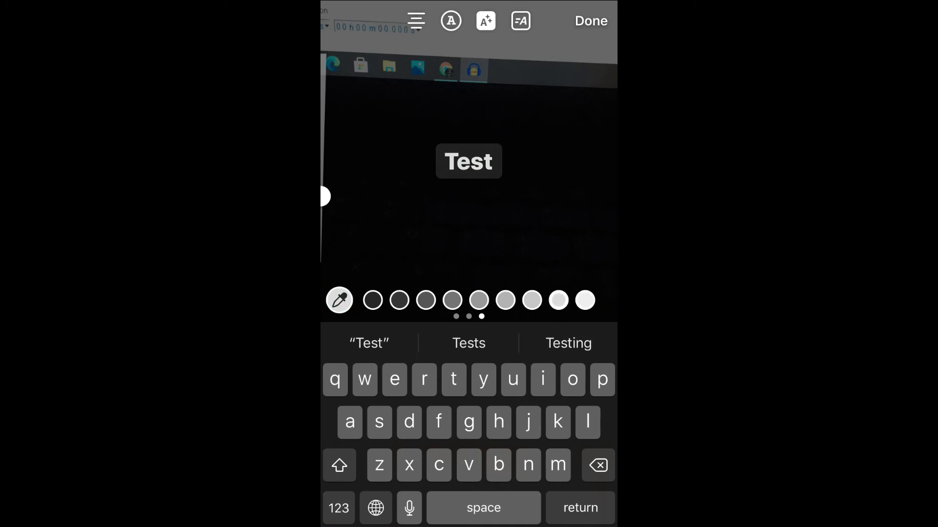
click(532, 300)
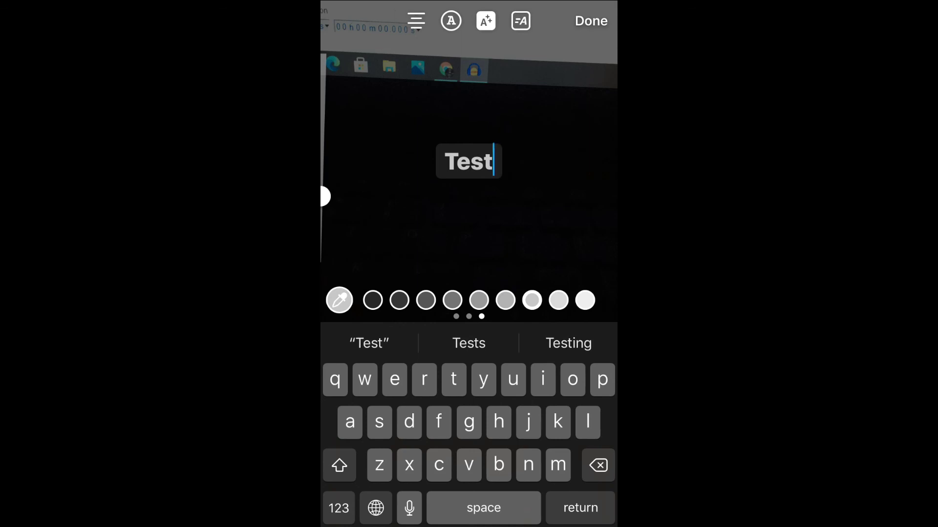
click(591, 20)
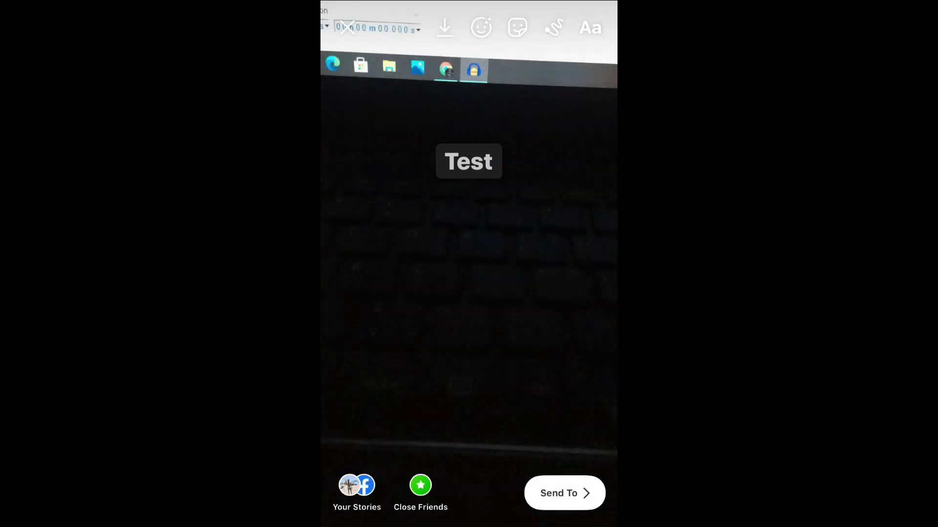